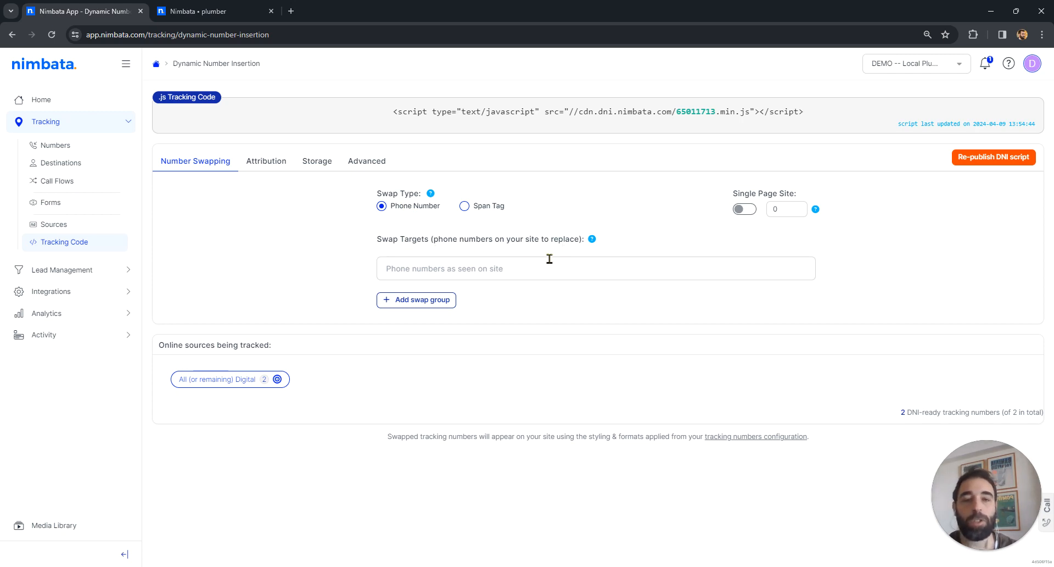
Step: Copy the call button text from the plumber website's header and paste it into the swap targets of the Nimbata app
{"action": "left_click", "coordinate": [239, 6]}
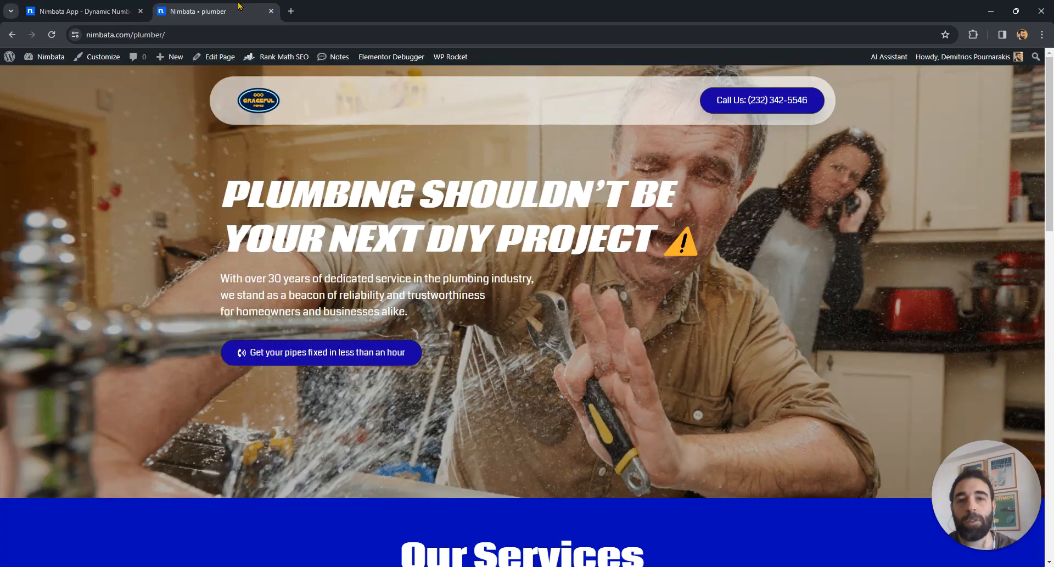
{"action": "left_click_drag", "start_coordinate": [1053, 116], "coordinate": [739, 57]}
{"action": "left_click_drag", "start_coordinate": [708, 101], "coordinate": [809, 109]}
{"action": "key", "text": "ctrl+c"}
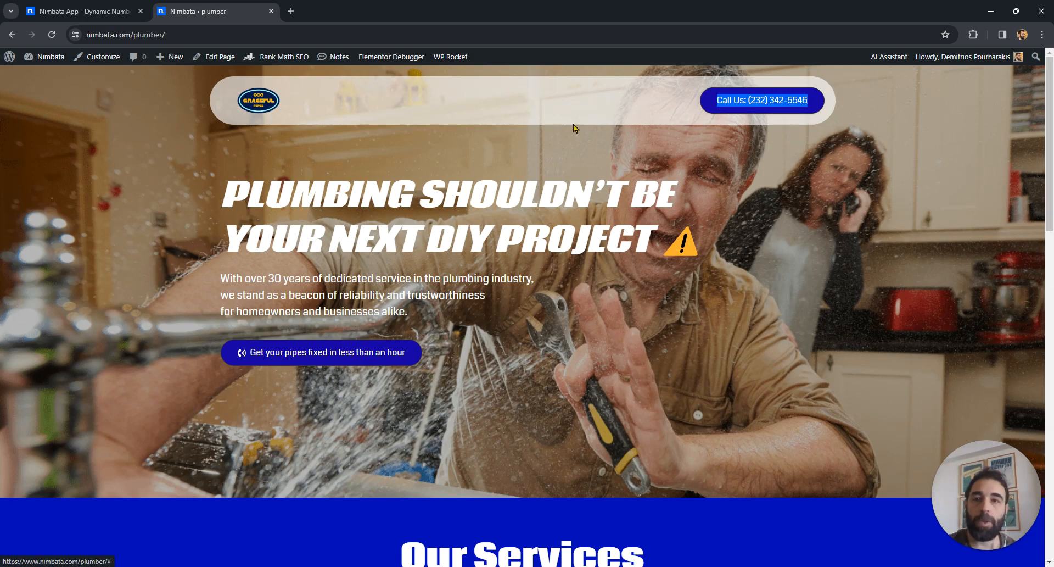
{"action": "left_click", "coordinate": [92, 5]}
{"action": "left_click", "coordinate": [437, 275]}
{"action": "key", "text": "ctrl+v"}
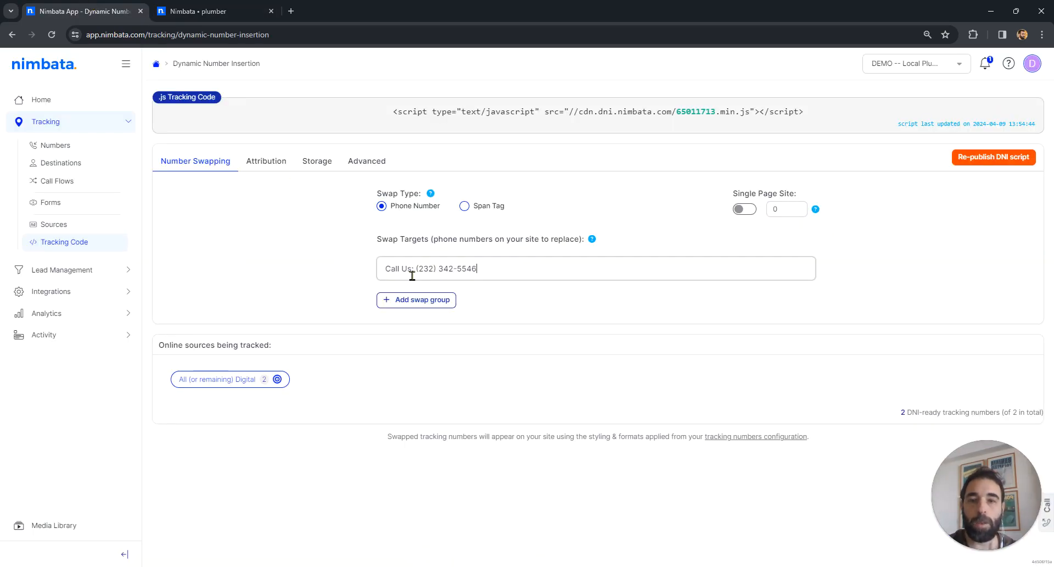
Step: Strip the "Call Us:" prefix, add the phone number as a swap target, and add the same number in space-separated format as a second target
{"action": "left_click", "coordinate": [418, 268]}
{"action": "key", "text": "BackSpace"}
{"action": "key", "text": "BackSpace"}
{"action": "key", "text": "BackSpace"}
{"action": "key", "text": "BackSpace"}
{"action": "key", "text": "BackSpace"}
{"action": "key", "text": "BackSpace"}
{"action": "key", "text": "BackSpace"}
{"action": "key", "text": "BackSpace"}
{"action": "key", "text": "BackSpace"}
{"action": "key", "text": "Return"}
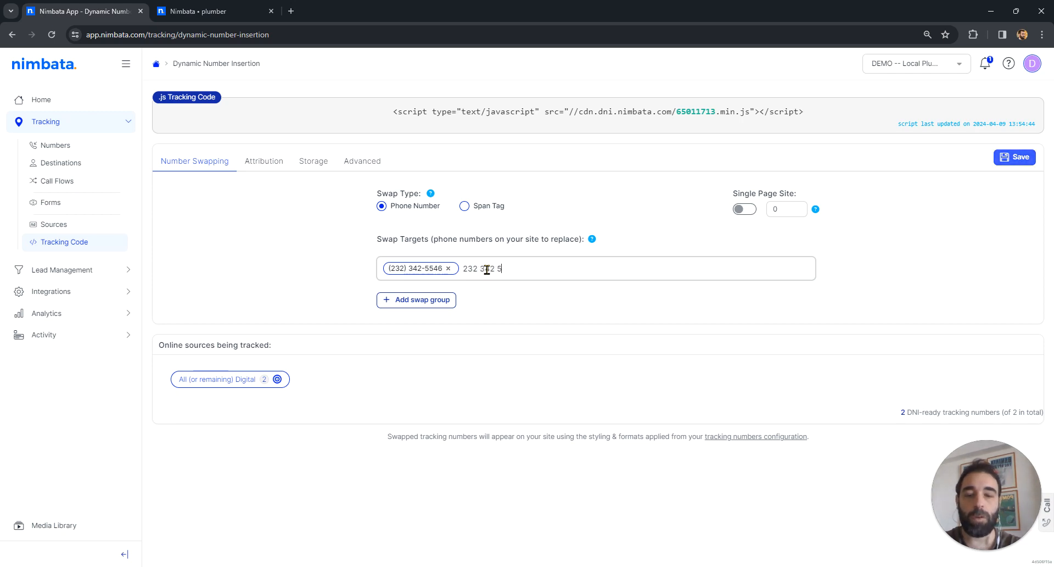
{"action": "key", "text": "Return"}
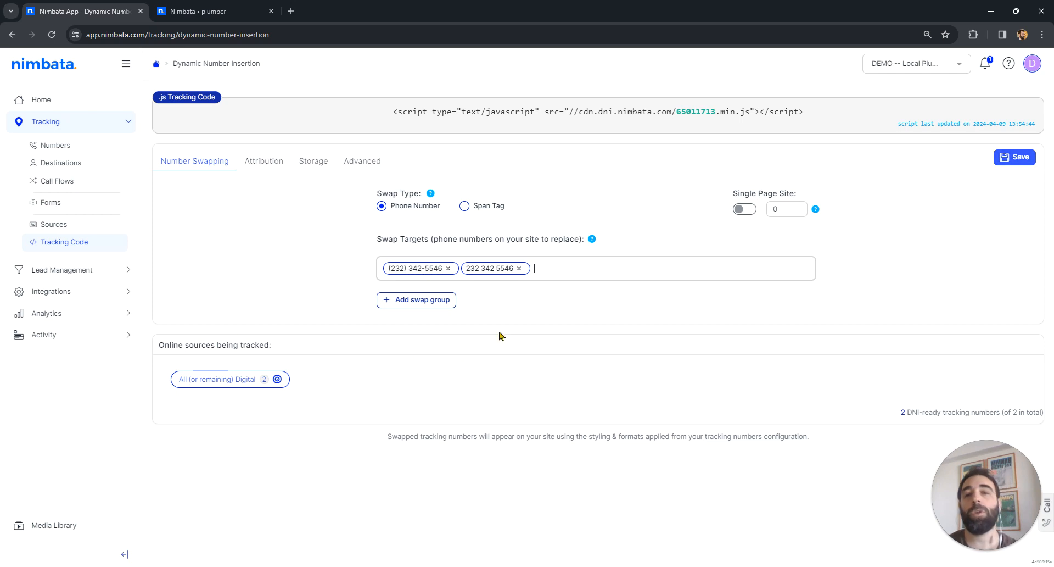
{"action": "left_click", "coordinate": [413, 300]}
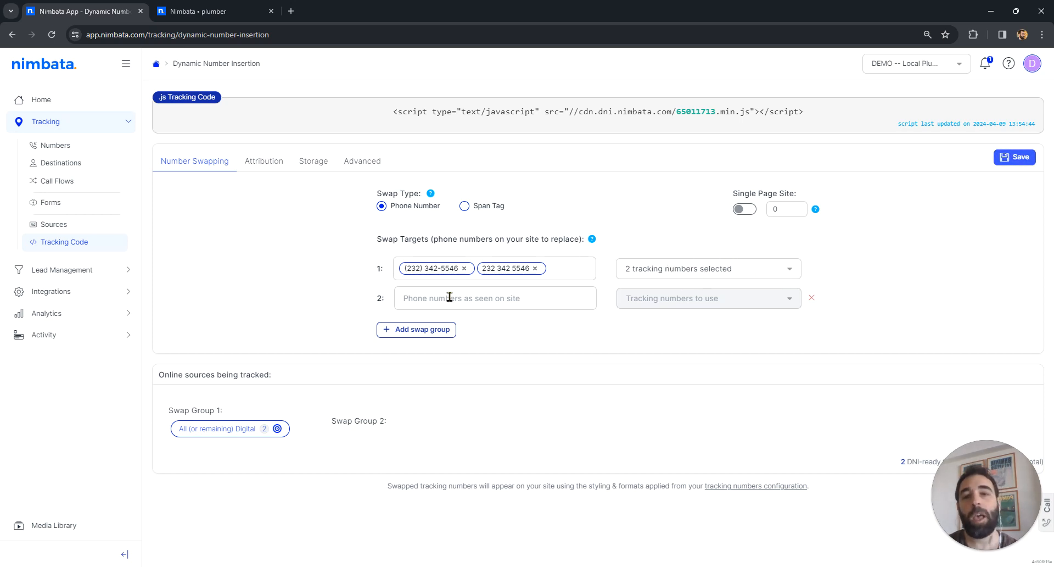
{"action": "left_click", "coordinate": [425, 300]}
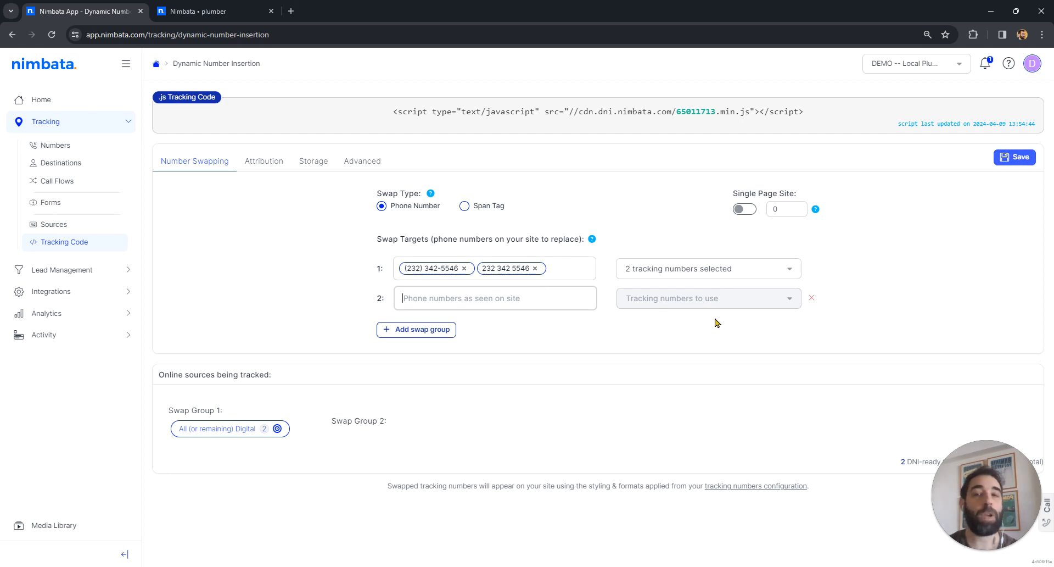
{"action": "left_click", "coordinate": [812, 298]}
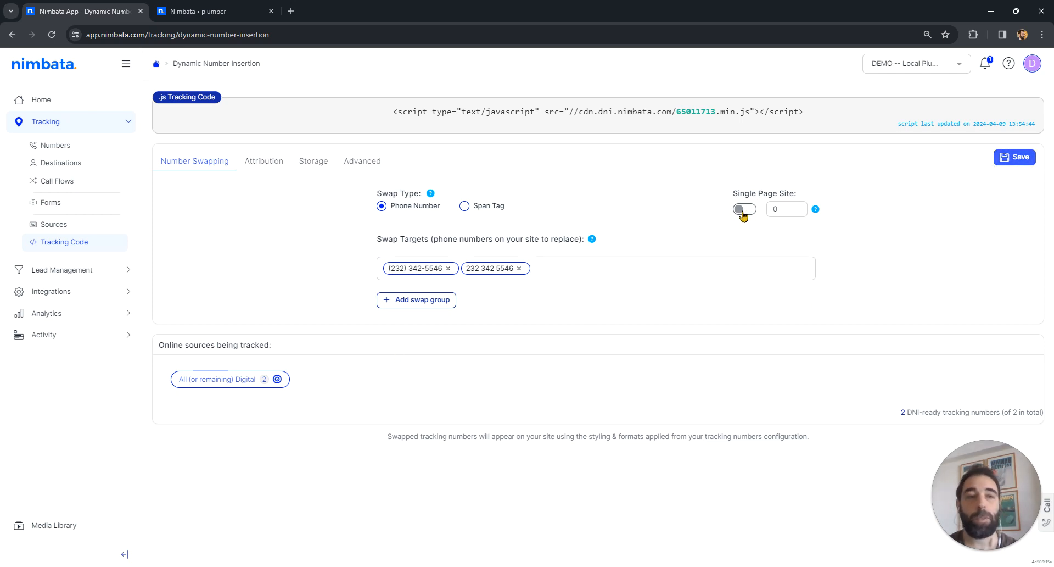
Step: Review the tracking code's attribution, storage and advanced settings, including phone/text redaction and page paths to exclude
{"action": "left_click", "coordinate": [259, 160]}
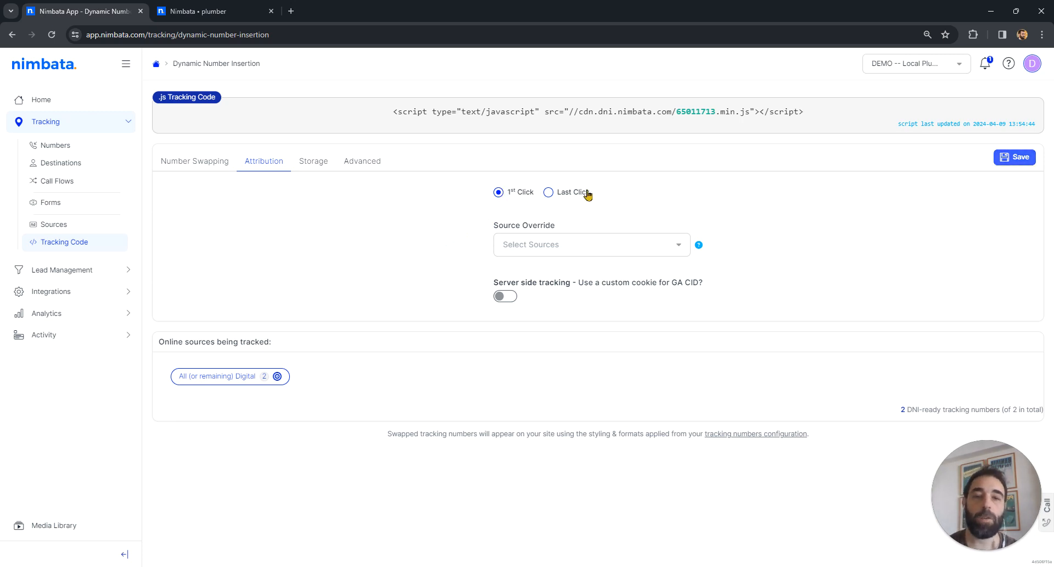
{"action": "left_click", "coordinate": [311, 161]}
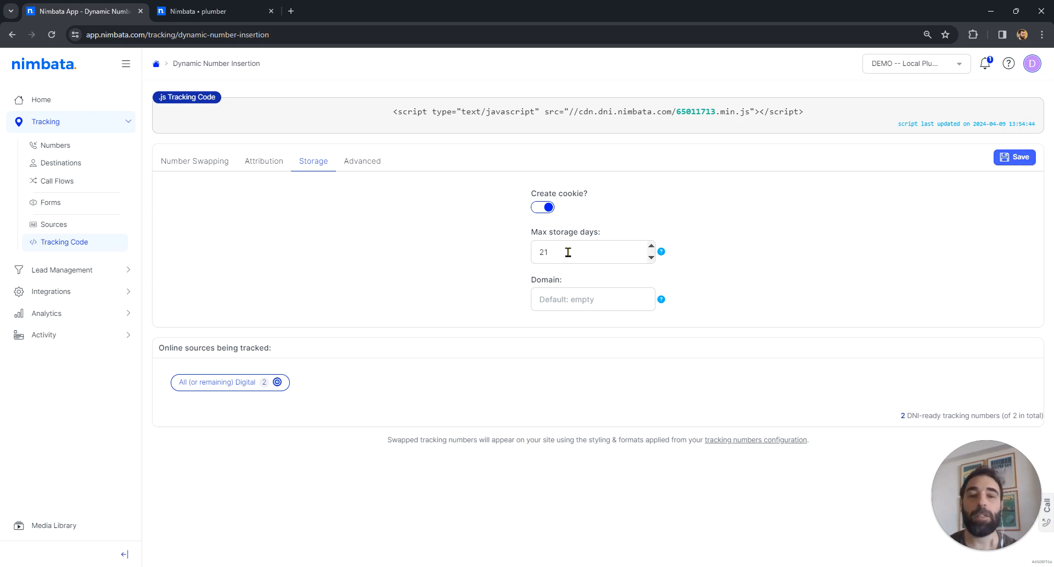
{"action": "left_click", "coordinate": [361, 162]}
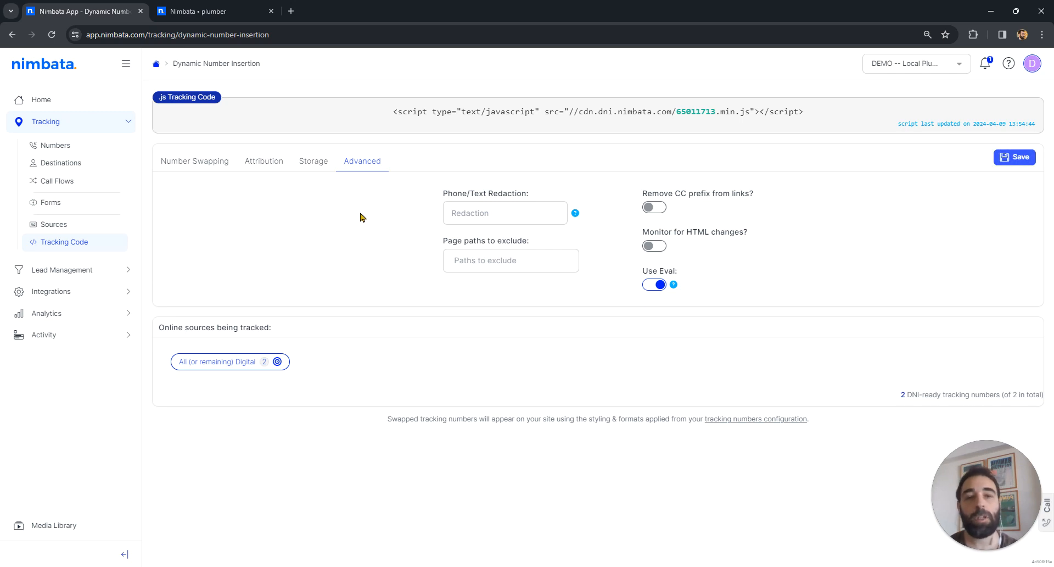
{"action": "left_click", "coordinate": [498, 206]}
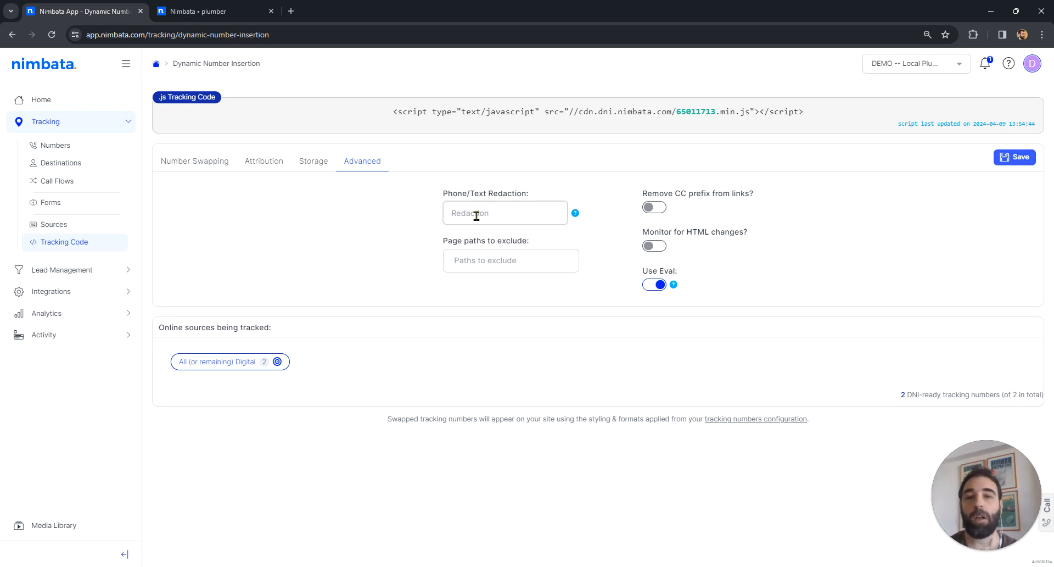
{"action": "left_click", "coordinate": [506, 253]}
{"action": "left_click", "coordinate": [444, 259]}
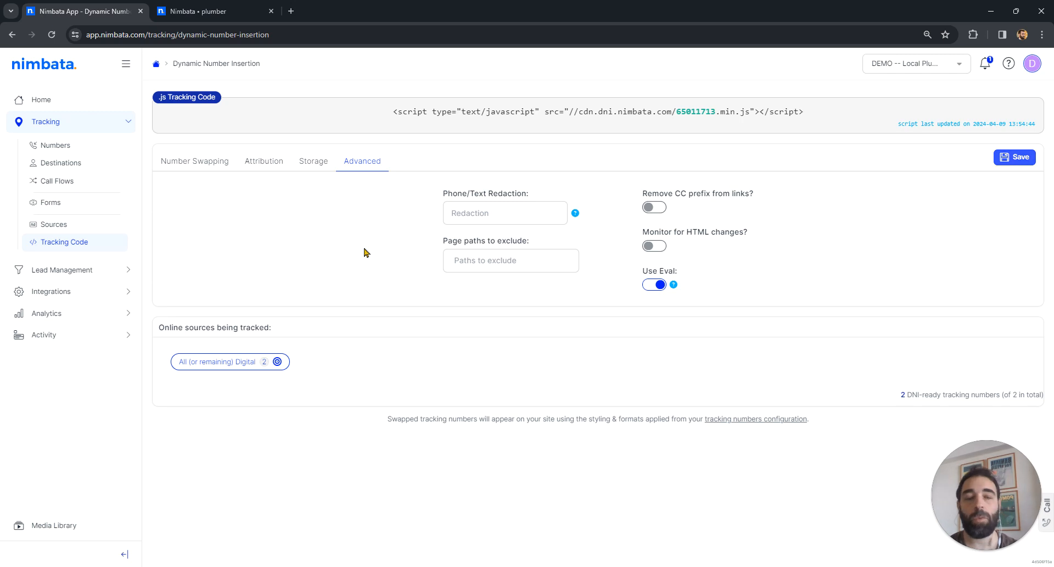
Step: Save the number swapping configuration and copy the DNI ID from the tracking script
{"action": "left_click", "coordinate": [201, 162]}
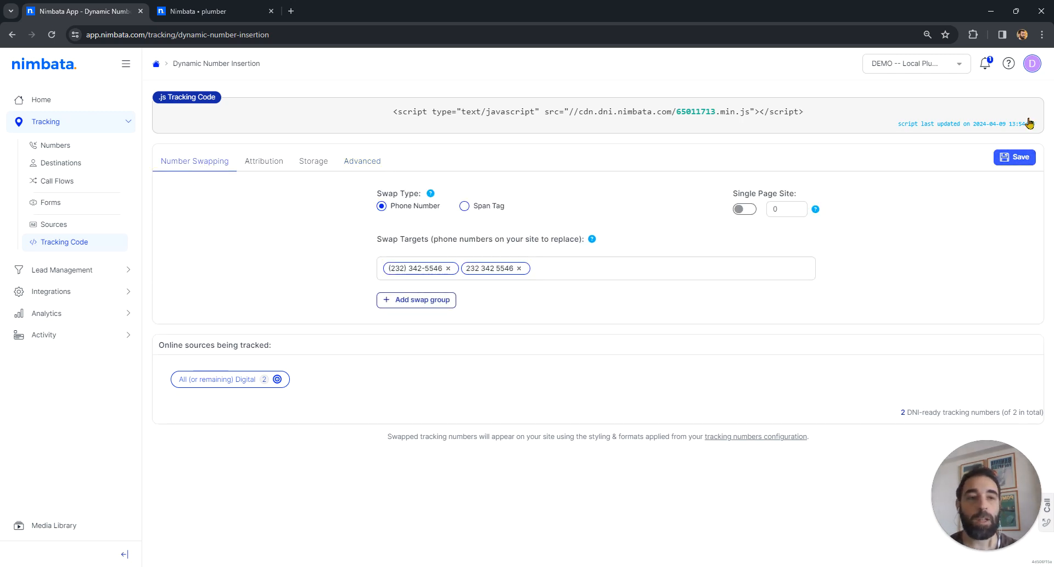
{"action": "left_click", "coordinate": [1013, 158]}
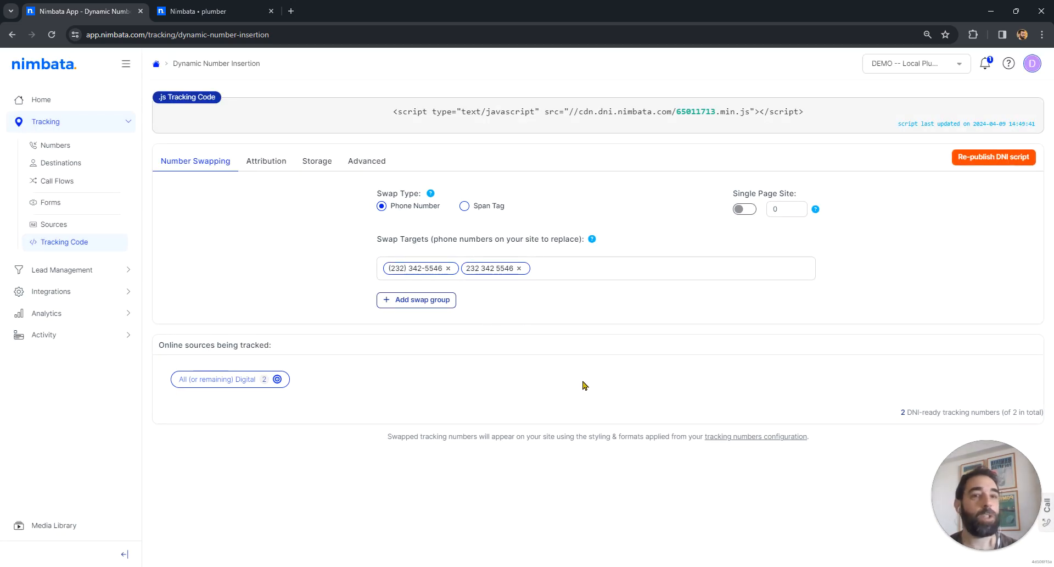
{"action": "left_click", "coordinate": [654, 123]}
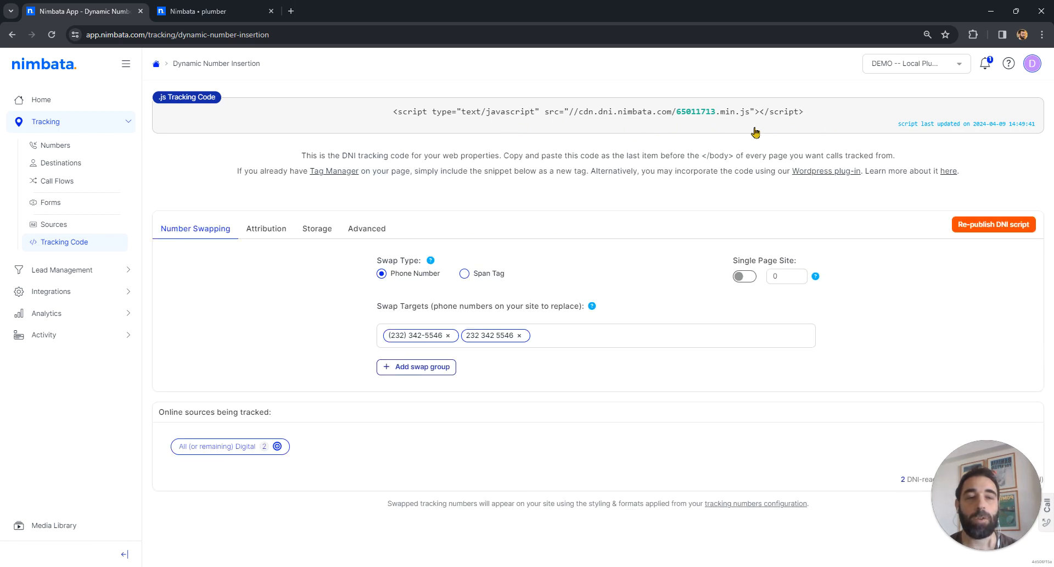
{"action": "left_click", "coordinate": [712, 130]}
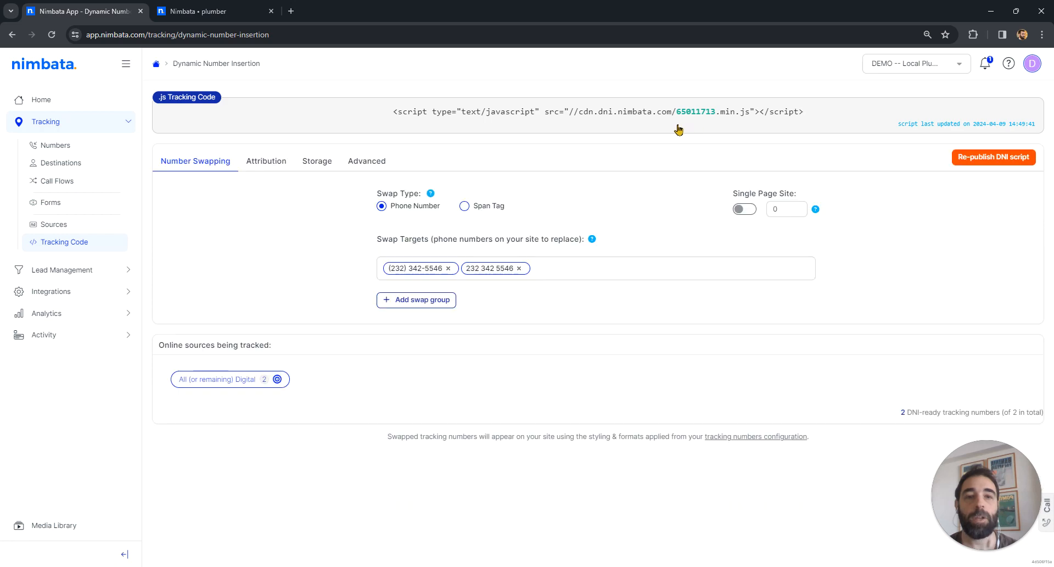
{"action": "left_click_drag", "start_coordinate": [676, 113], "coordinate": [717, 122]}
{"action": "key", "text": "ctrl+c"}
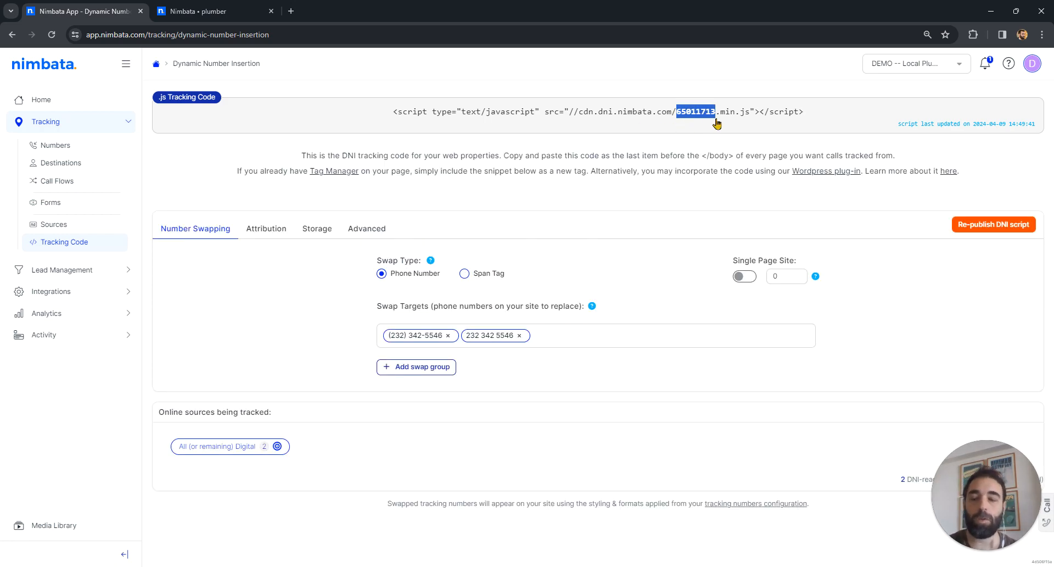
Step: Switch to the plumber site's WordPress admin and open the Nimbata plugin settings
{"action": "left_click", "coordinate": [197, 11]}
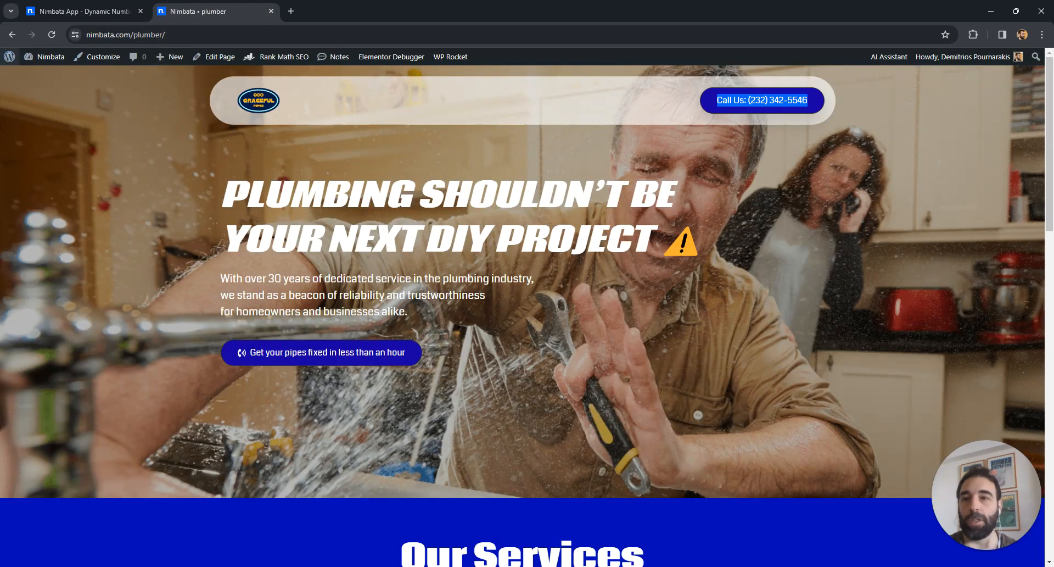
{"action": "mouse_move", "coordinate": [51, 59]}
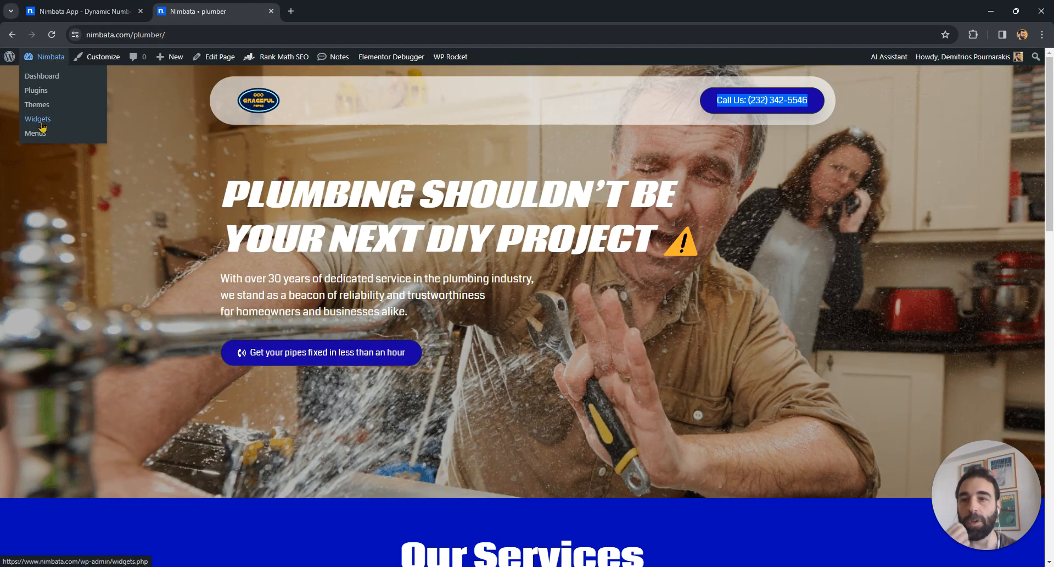
{"action": "left_click", "coordinate": [52, 60]}
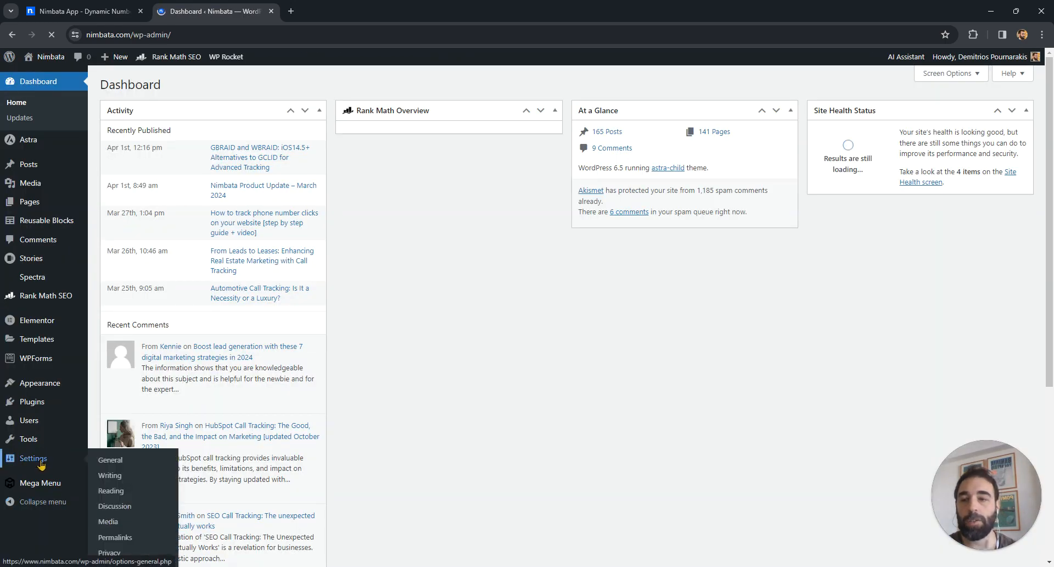
{"action": "left_click", "coordinate": [41, 464]}
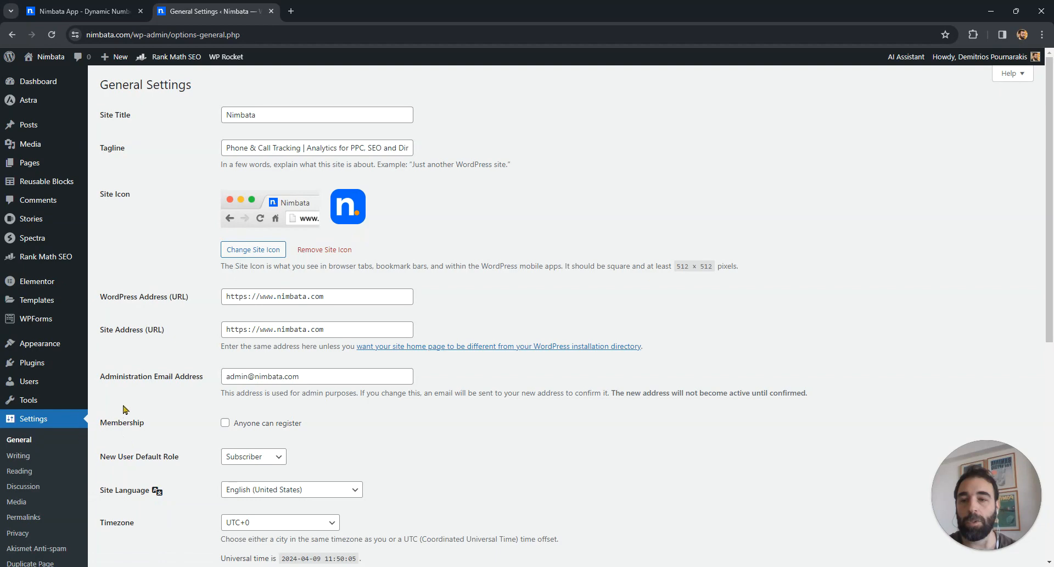
{"action": "scroll", "coordinate": [125, 409], "scroll_direction": "down", "scroll_amount": 3}
{"action": "left_click", "coordinate": [19, 464]}
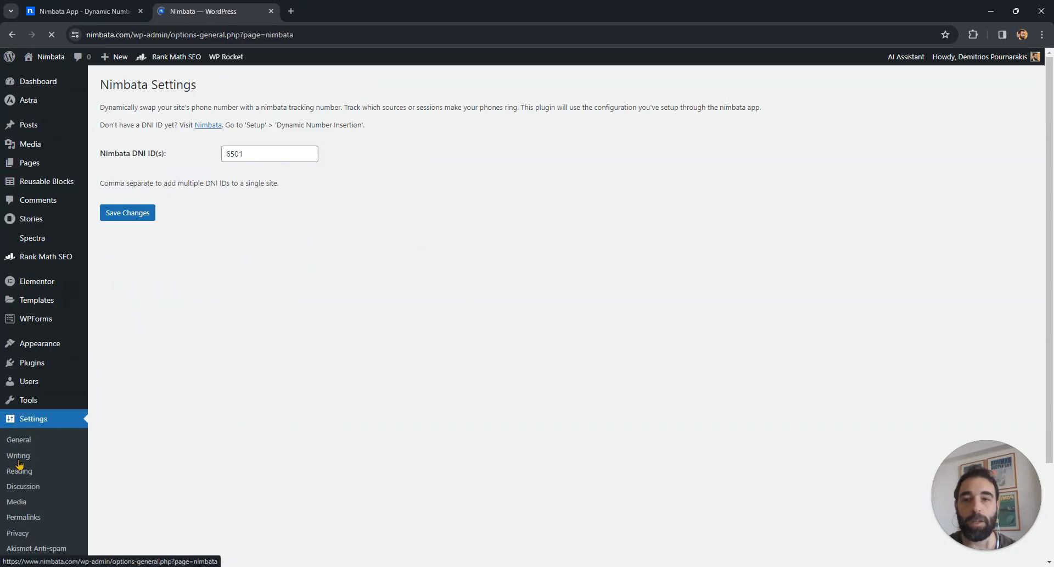
Step: Replace the Nimbata DNI ID with the copied ID, check it against the tracking script, and save the plugin settings
{"action": "double_click", "coordinate": [246, 153]}
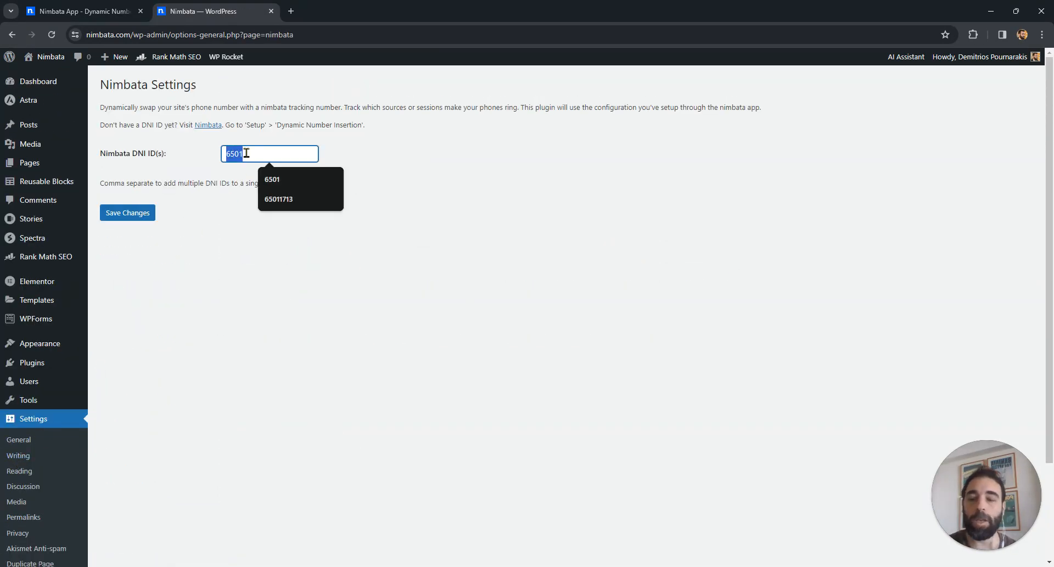
{"action": "key", "text": "ctrl+v"}
{"action": "left_click", "coordinate": [83, 11]}
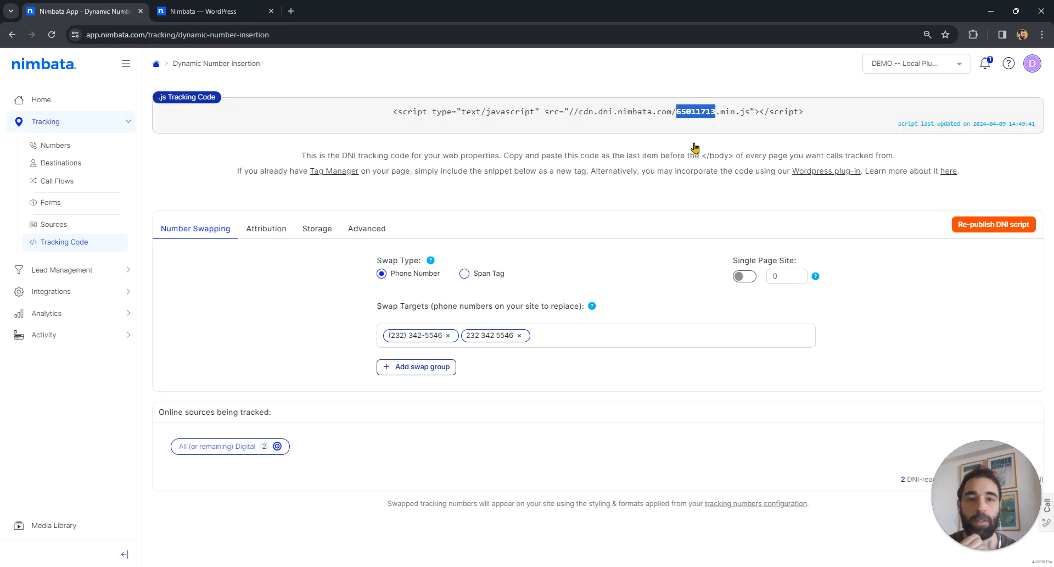
{"action": "left_click", "coordinate": [203, 11]}
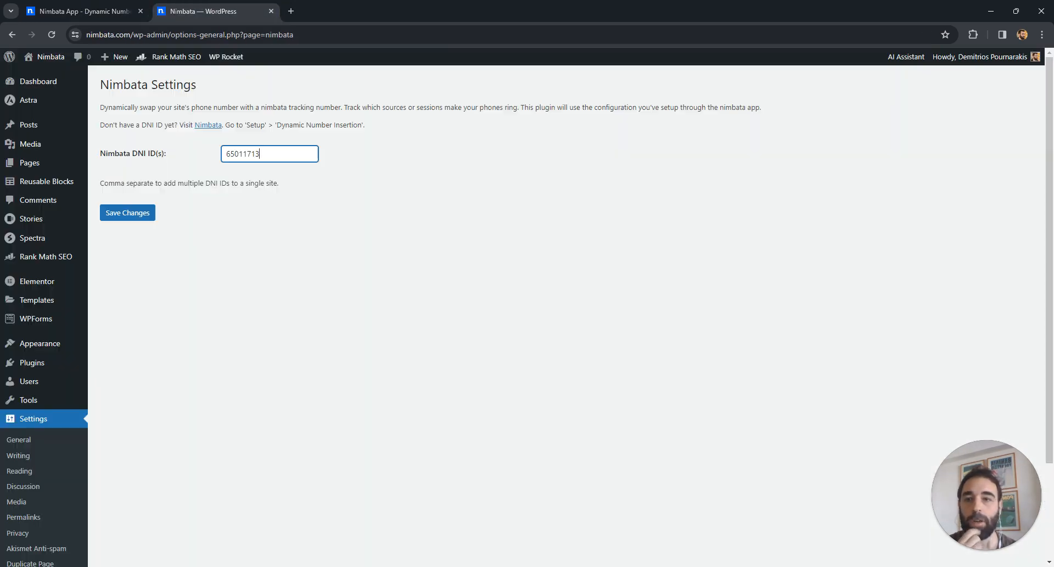
{"action": "left_click", "coordinate": [128, 214]}
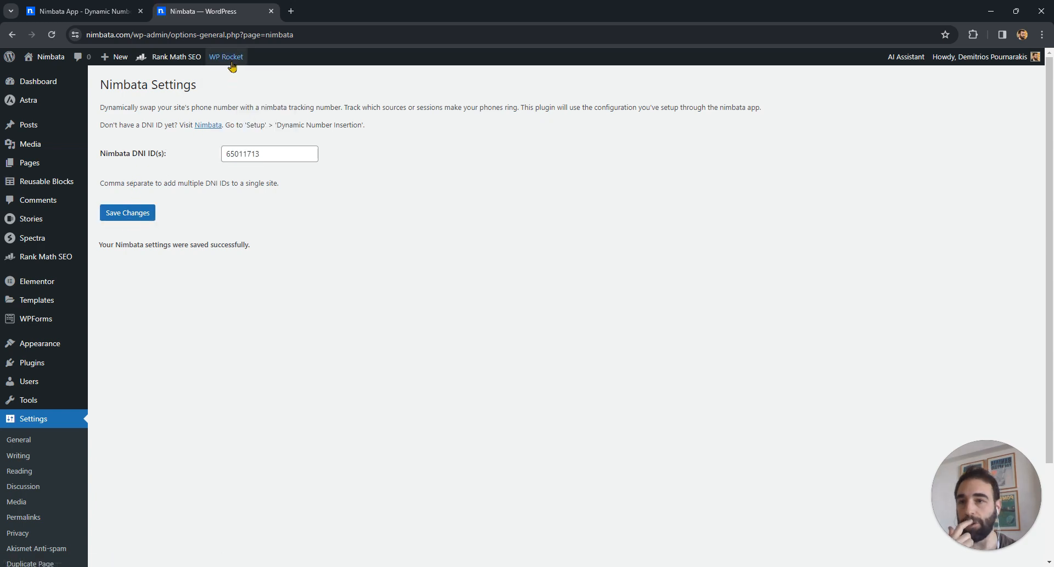
Step: Clear and preload the WordPress site's WP Rocket cache
{"action": "mouse_move", "coordinate": [232, 66]}
{"action": "left_click", "coordinate": [238, 94]}
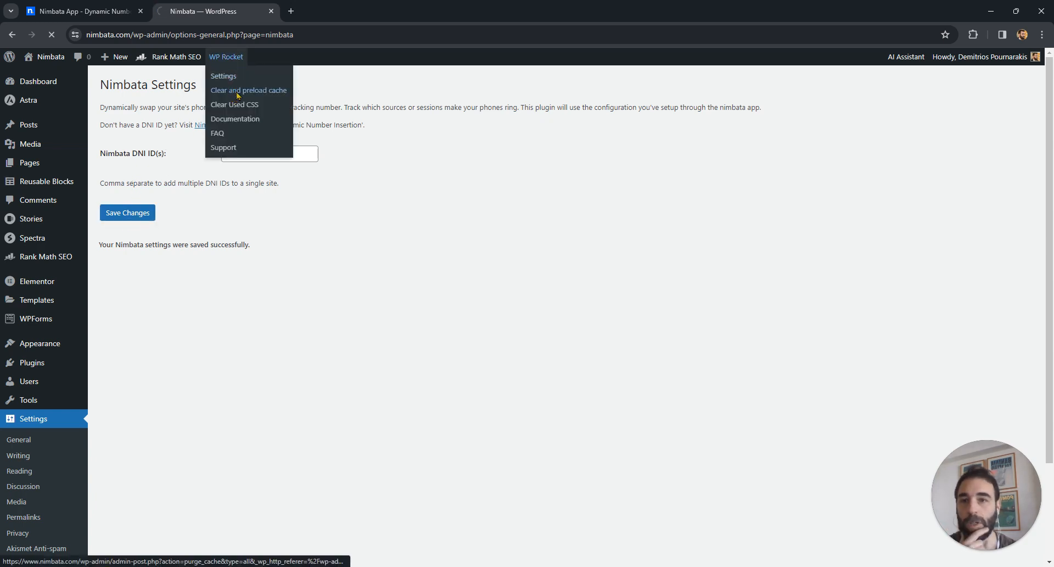
{"action": "mouse_move", "coordinate": [491, 566]}
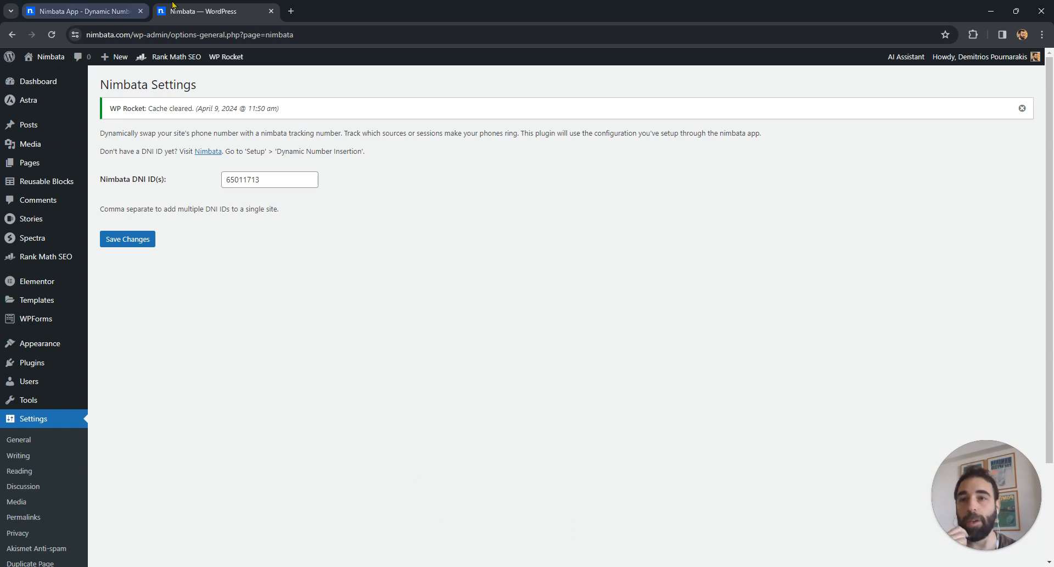
Step: Load nimbata.com/plumber in a new browser tab and check the phone number shown across the page
{"action": "left_click", "coordinate": [291, 11]}
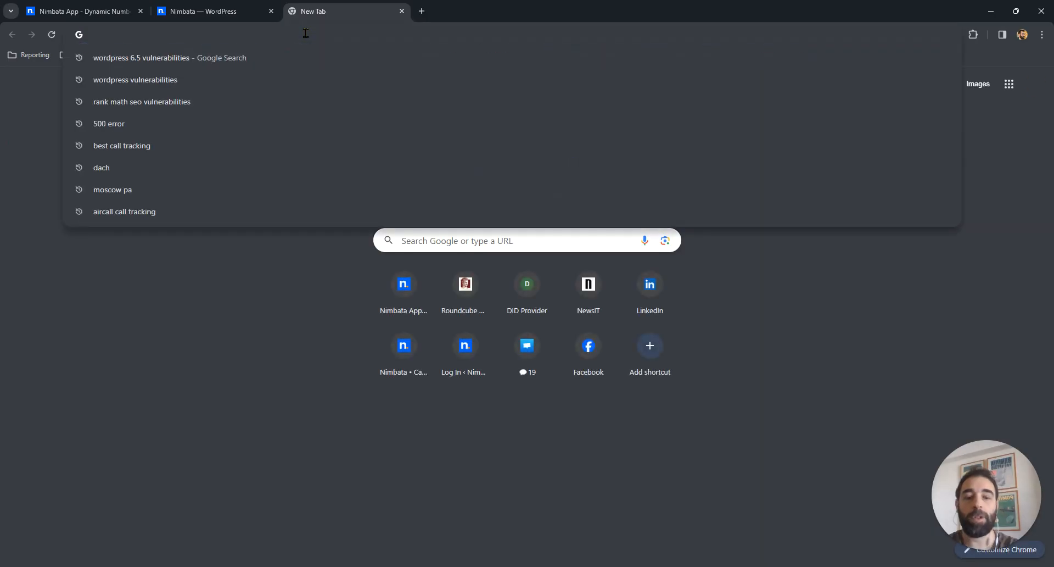
{"action": "type", "text": "nimbata.com/plumb"}
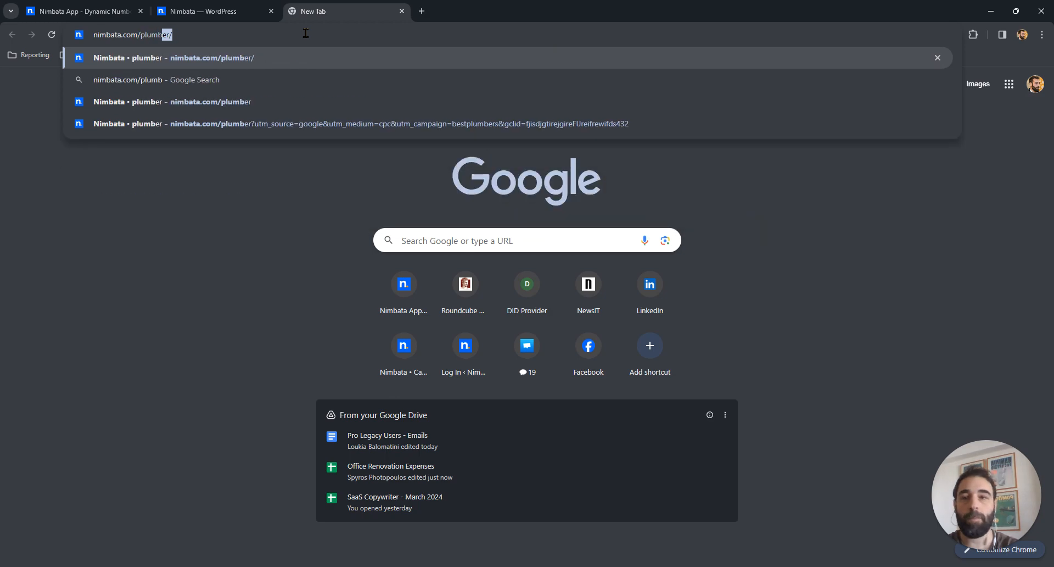
{"action": "key", "text": "Return"}
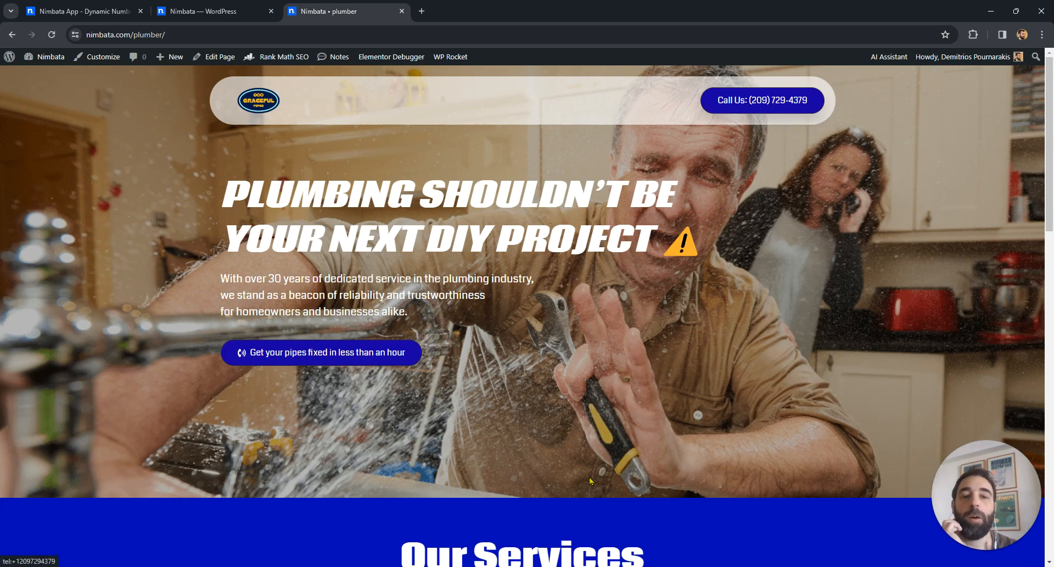
{"action": "left_click_drag", "start_coordinate": [1053, 95], "coordinate": [1051, 367]}
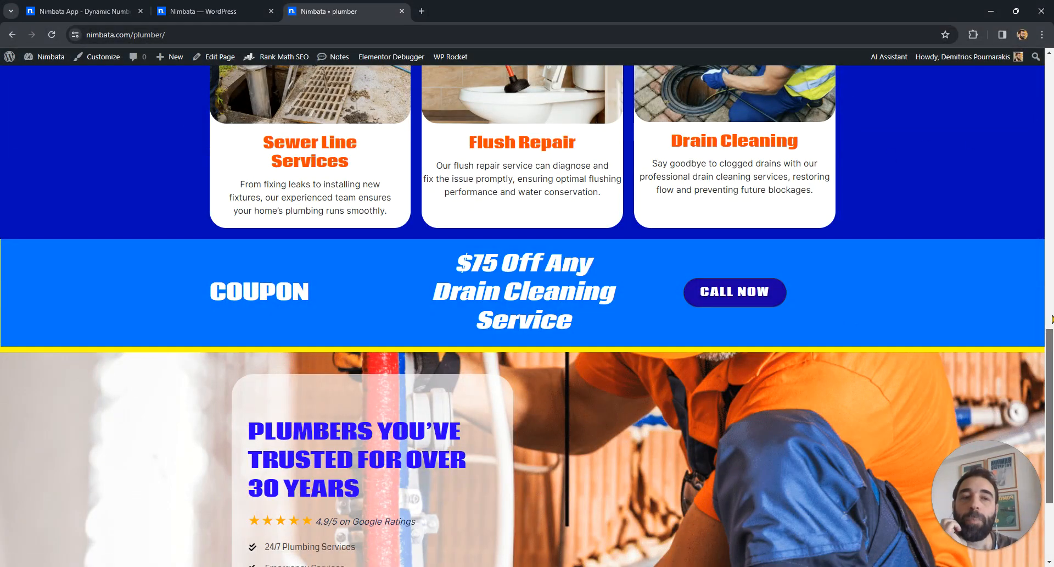
{"action": "left_click", "coordinate": [1053, 432]}
{"action": "scroll", "coordinate": [506, 103], "scroll_direction": "up", "scroll_amount": 9}
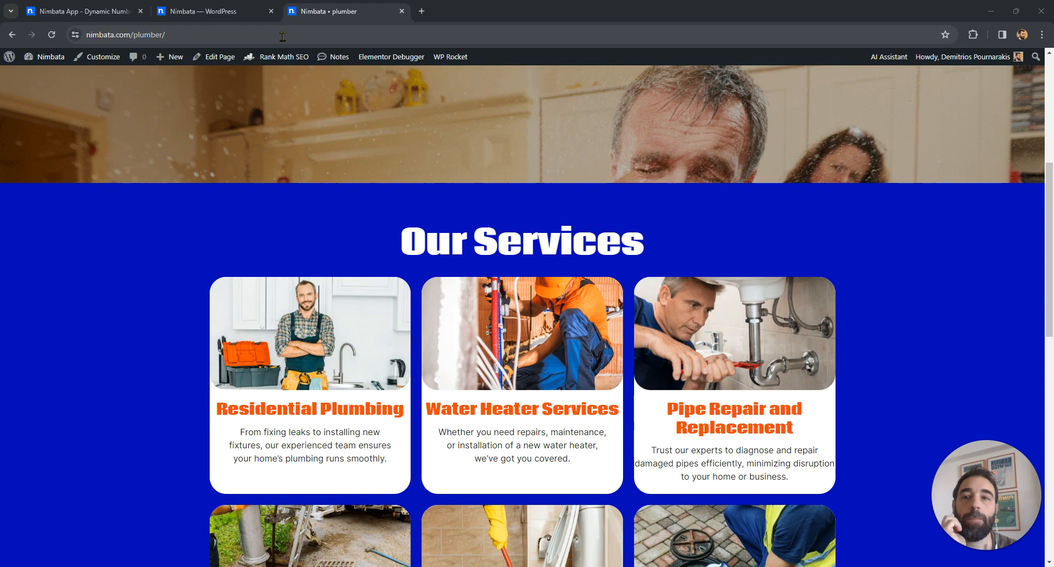
Step: Simulate a Google Ads visit by reloading the plumber page with ?gclid=test appended to its address
{"action": "left_click", "coordinate": [245, 34]}
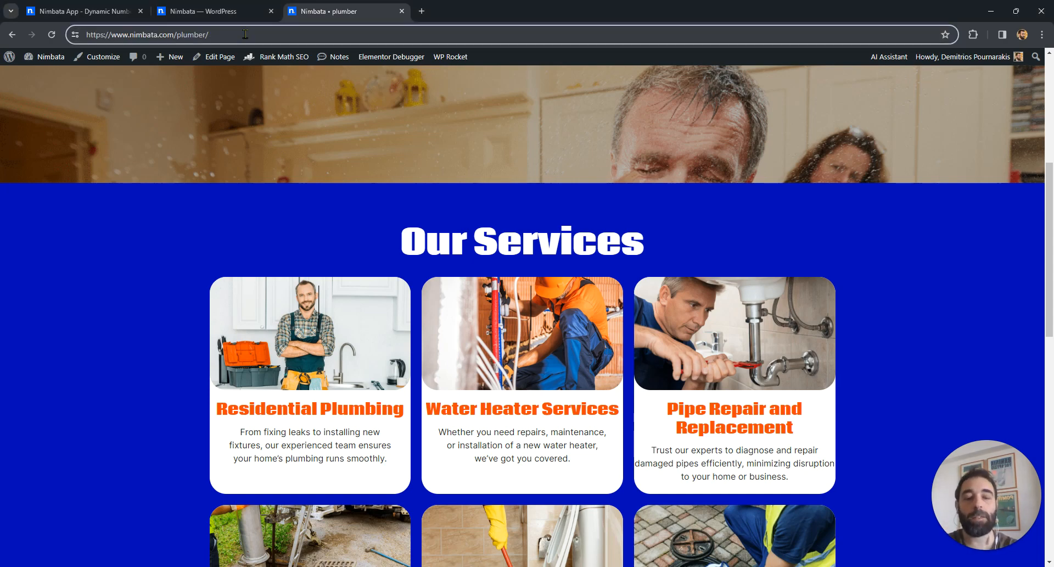
{"action": "type", "text": "?"}
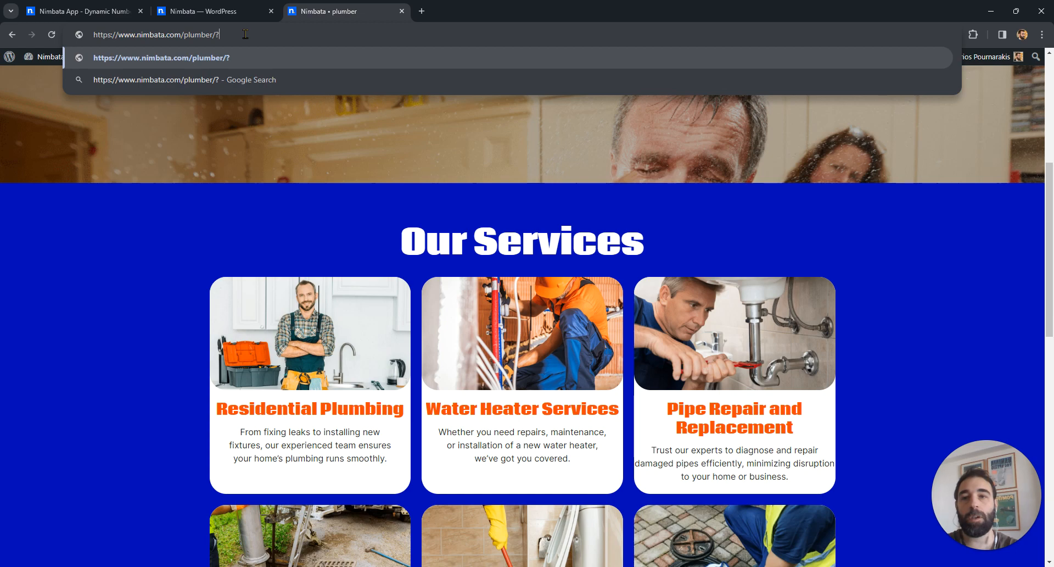
{"action": "type", "text": "gclis"}
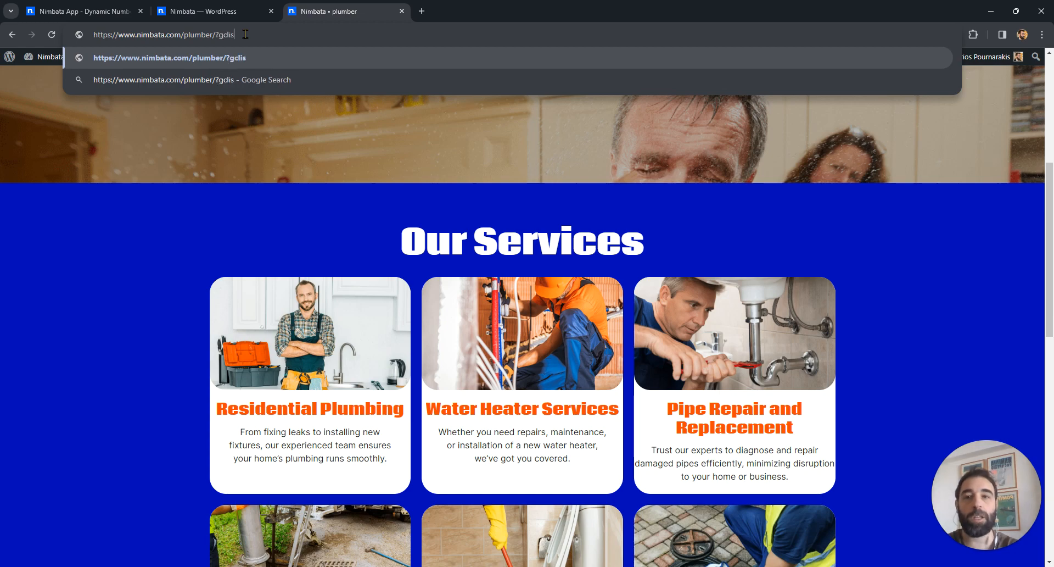
{"action": "key", "text": "BackSpace"}
{"action": "type", "text": "d=test"}
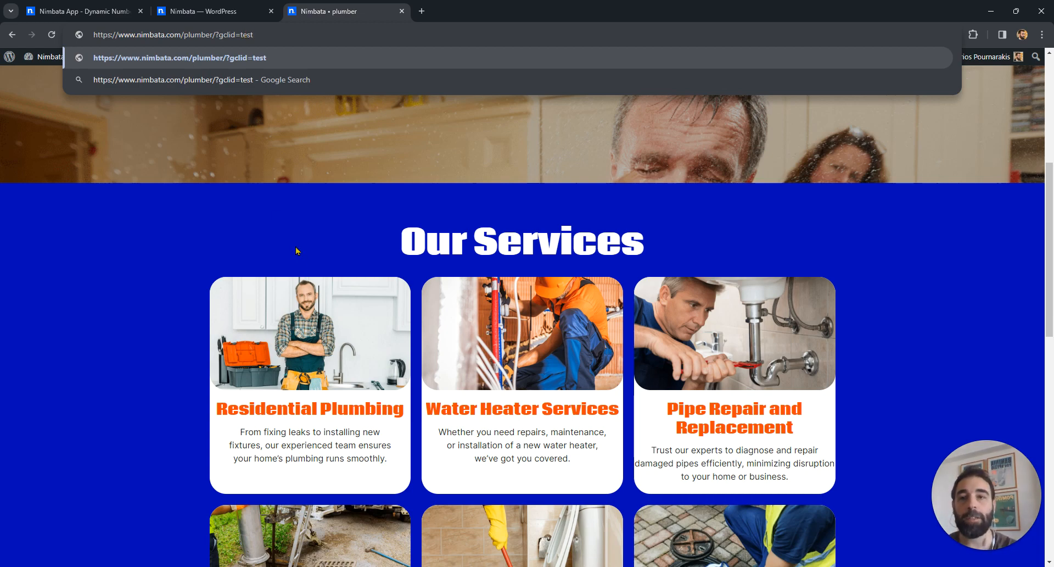
{"action": "key", "text": "Return"}
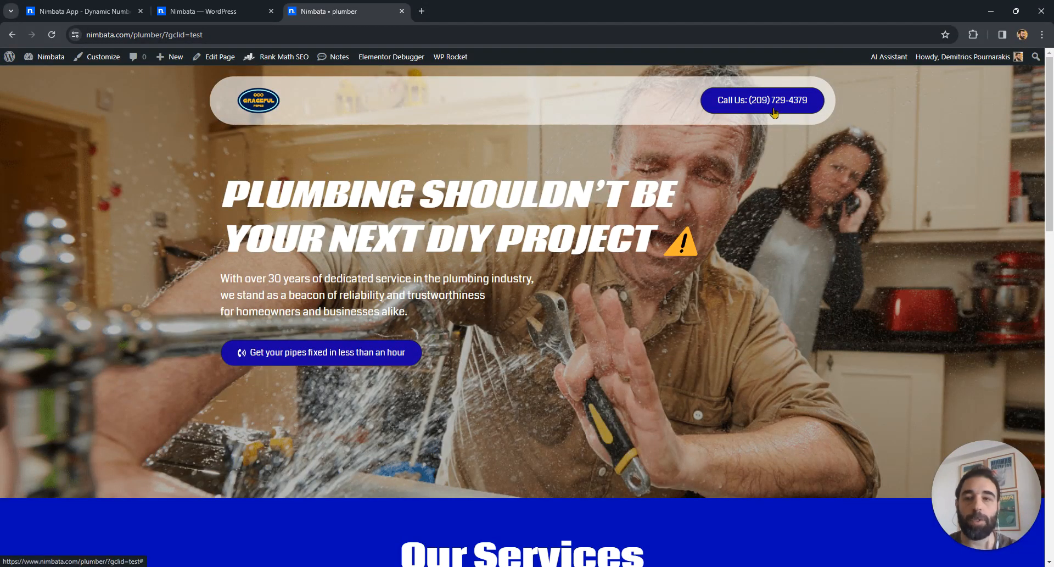
Step: Switch back to the Nimbata app's Dynamic Number Insertion page
{"action": "left_click", "coordinate": [198, 11]}
{"action": "left_click", "coordinate": [30, 6]}
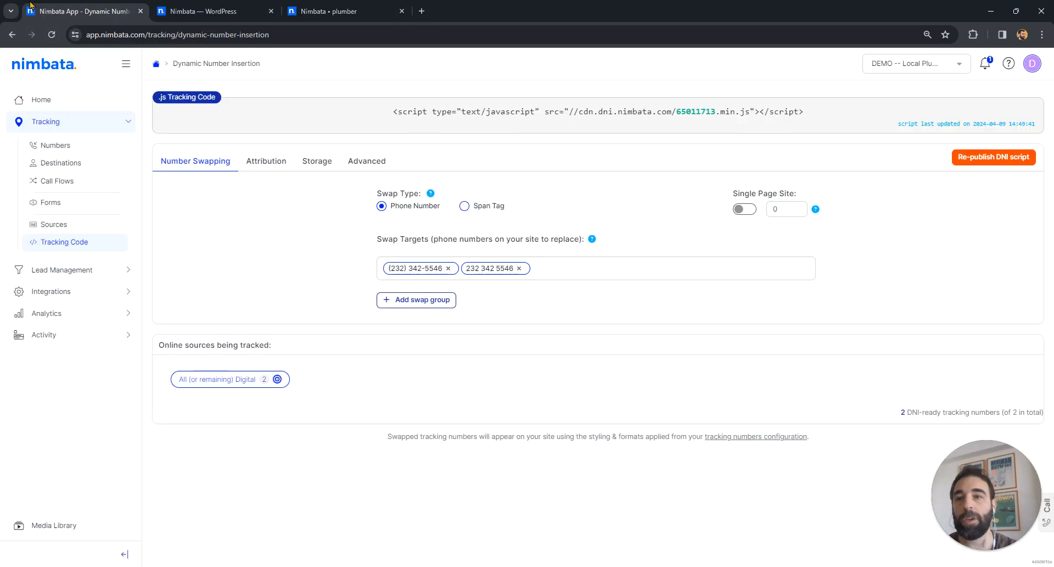